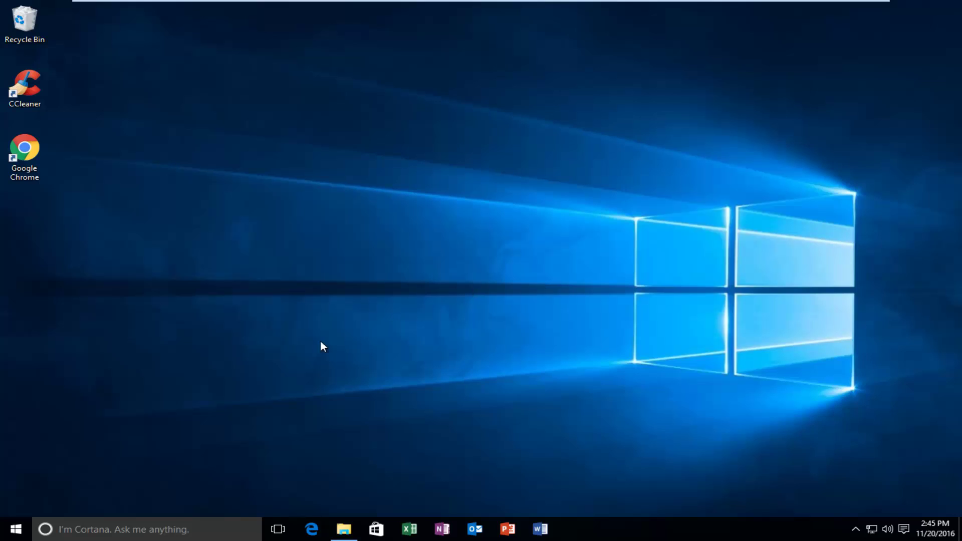
# Search Windows for "programs and fea" and open the Programs and Features control panel.
pyautogui.click(16, 529)
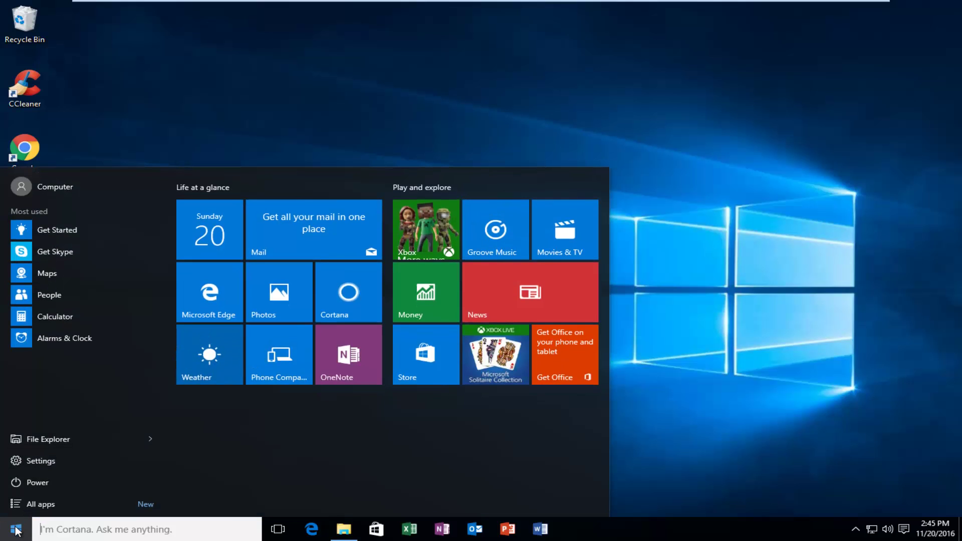
pyautogui.write('prog')
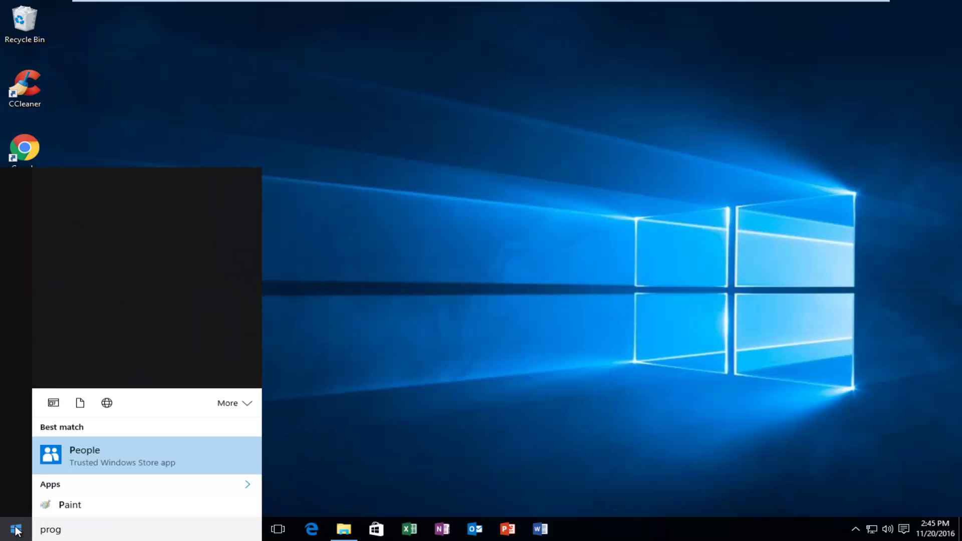
pyautogui.write('rams and fea')
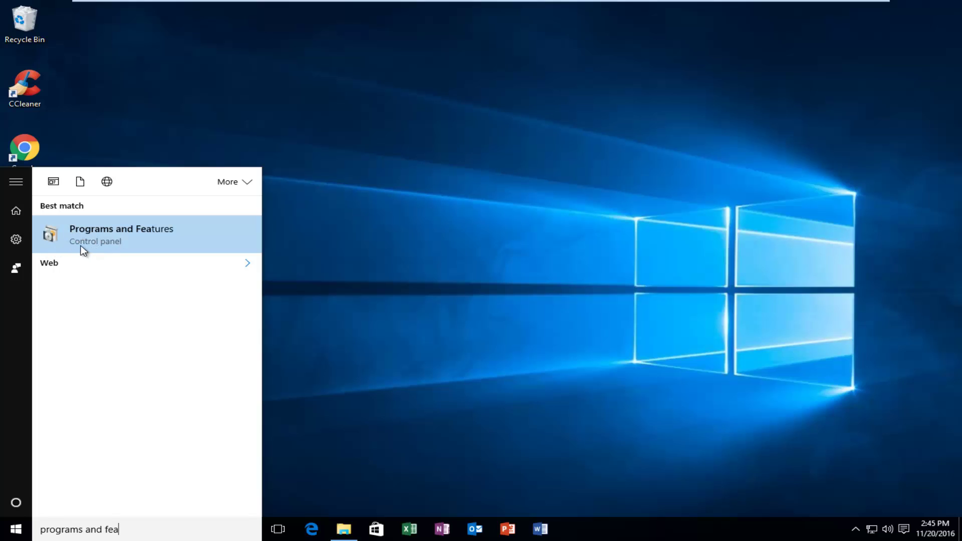
pyautogui.click(93, 247)
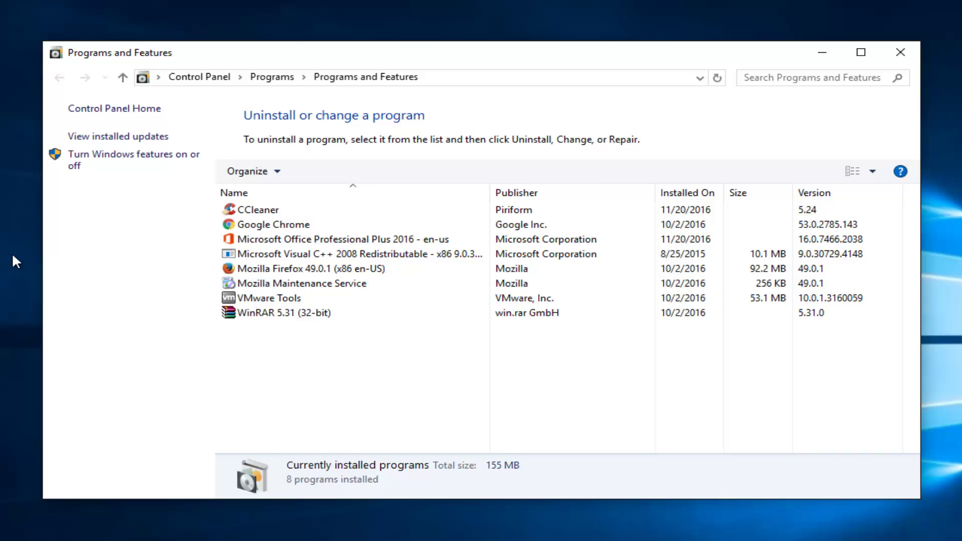
# Turn off the .NET Framework 4.6 Advanced Services Windows feature, apply the change, and close Programs and Features.
pyautogui.click(129, 161)
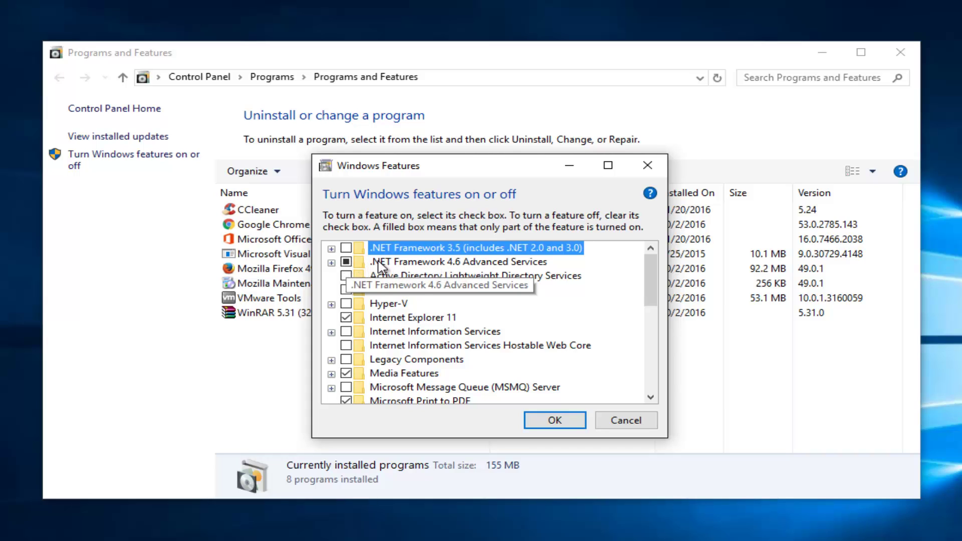
pyautogui.click(345, 262)
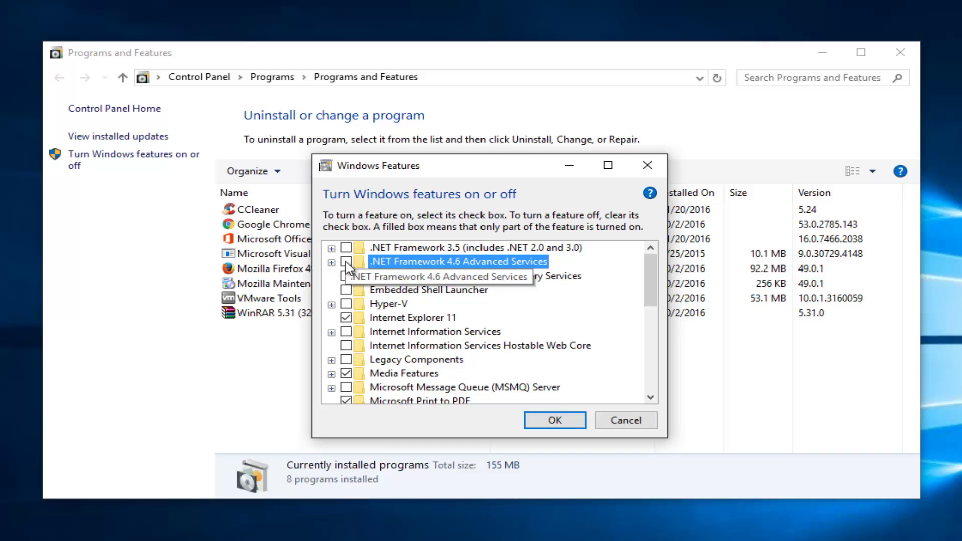
pyautogui.click(532, 419)
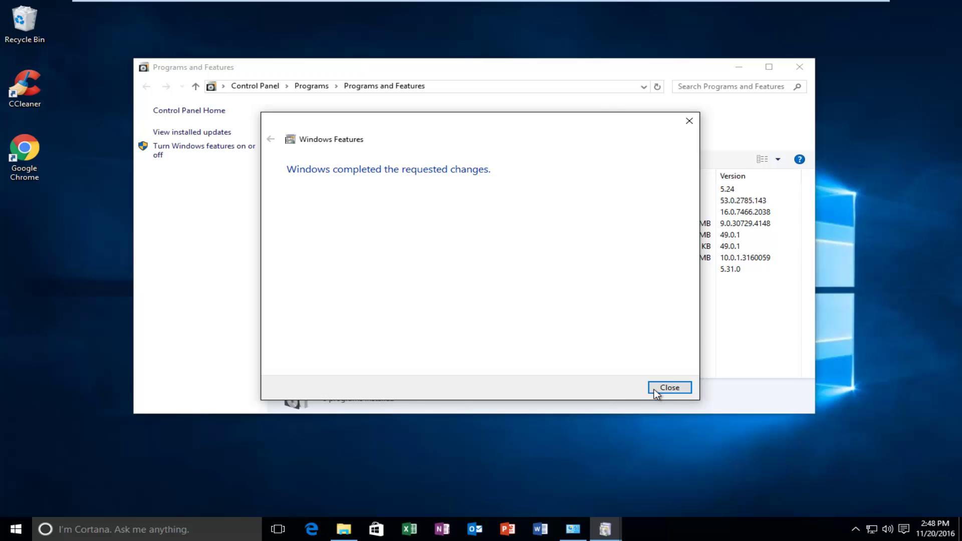
pyautogui.click(670, 388)
pyautogui.click(799, 67)
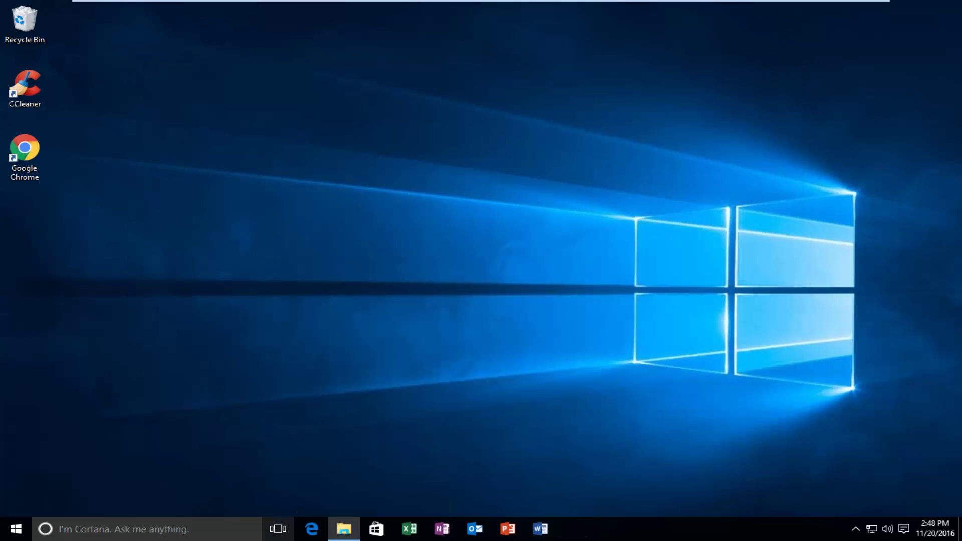
# Switch to Microsoft Edge and search Google for ".net framework 3.5".
pyautogui.click(313, 529)
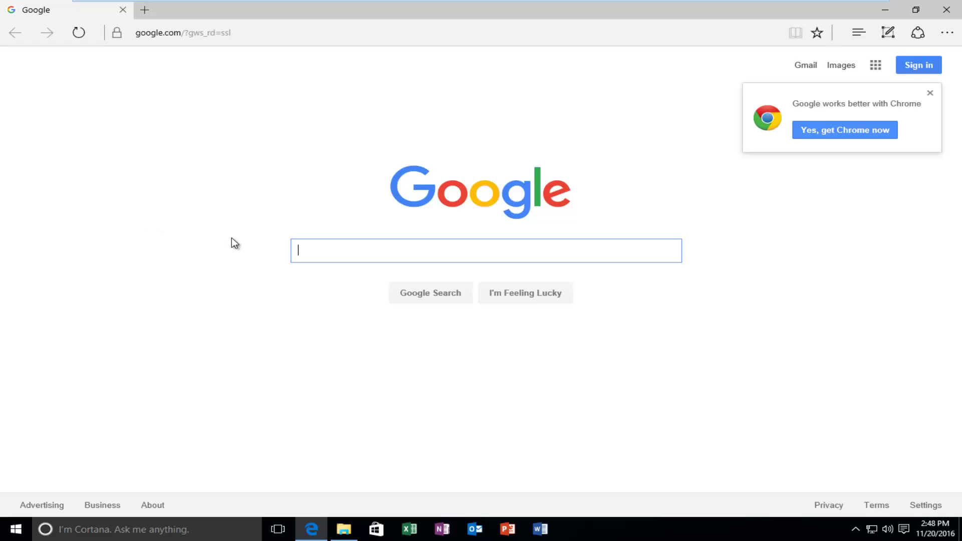
pyautogui.write('.net fr')
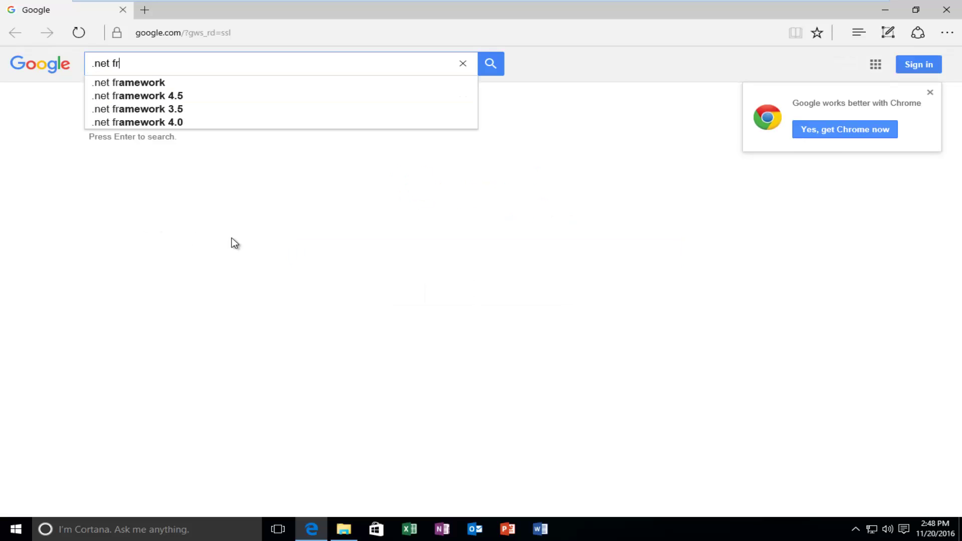
pyautogui.write('amework 3.5')
pyautogui.press('Return')
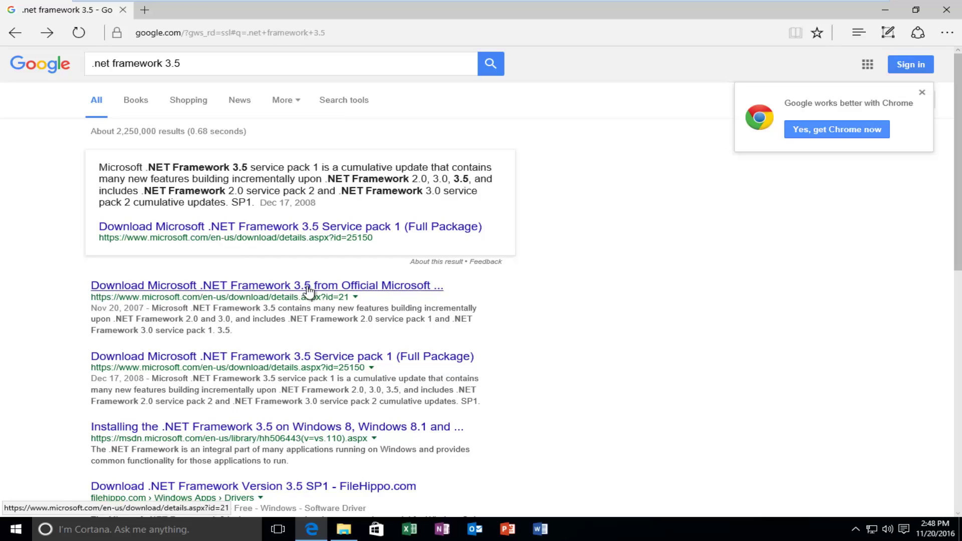
# Open Microsoft's official .NET Framework 3.5 download page from the search results and request the English download.
pyautogui.doubleClick(182, 296)
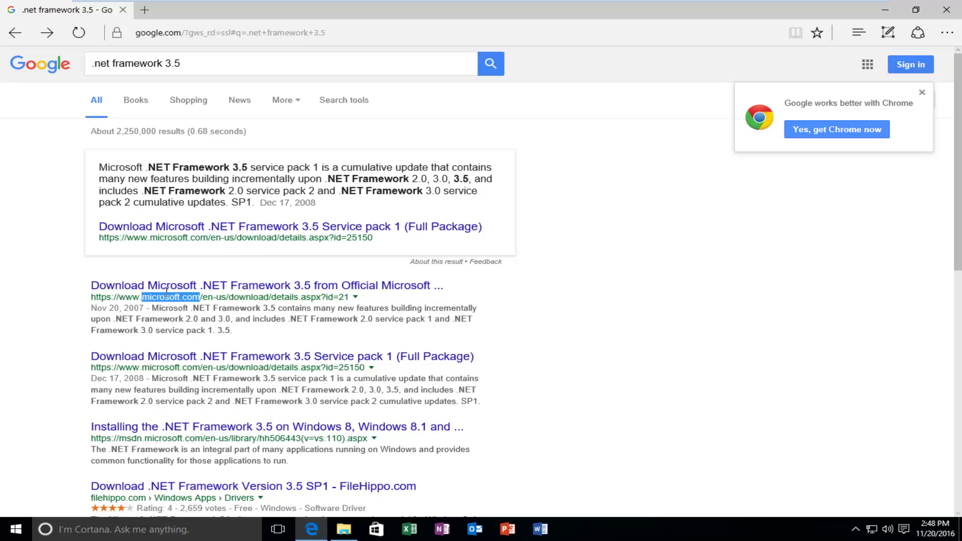
pyautogui.click(171, 288)
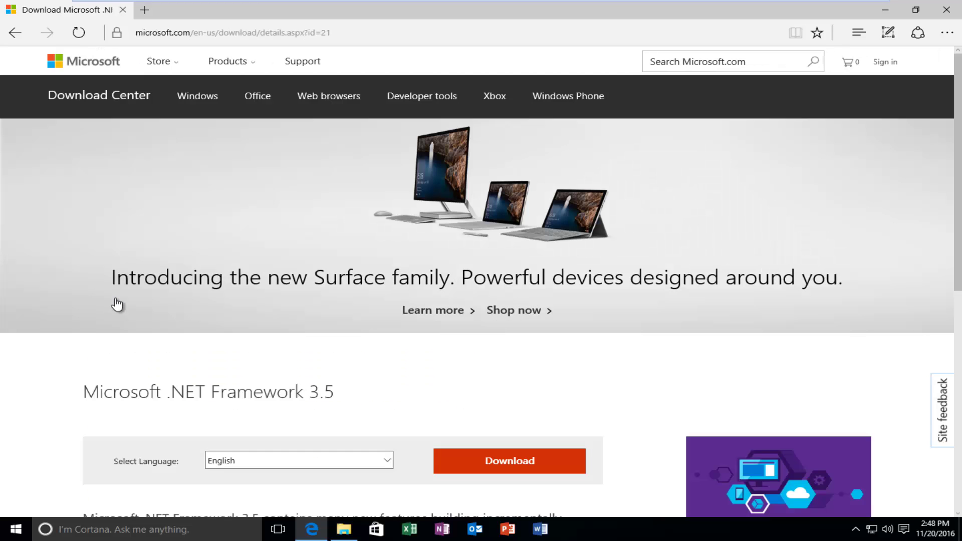
pyautogui.scroll(-1, 104, 295)
pyautogui.scroll(-4, 103, 296)
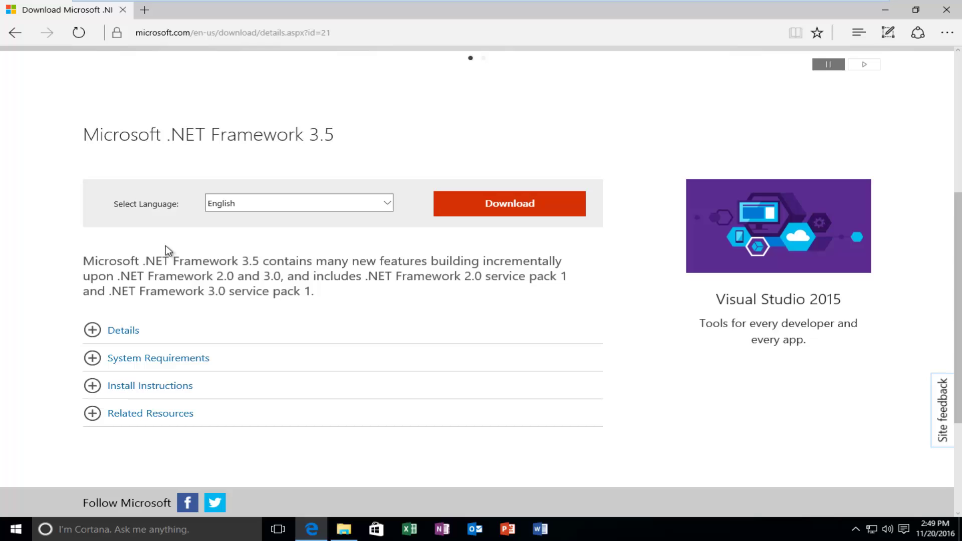
pyautogui.click(362, 200)
pyautogui.click(365, 200)
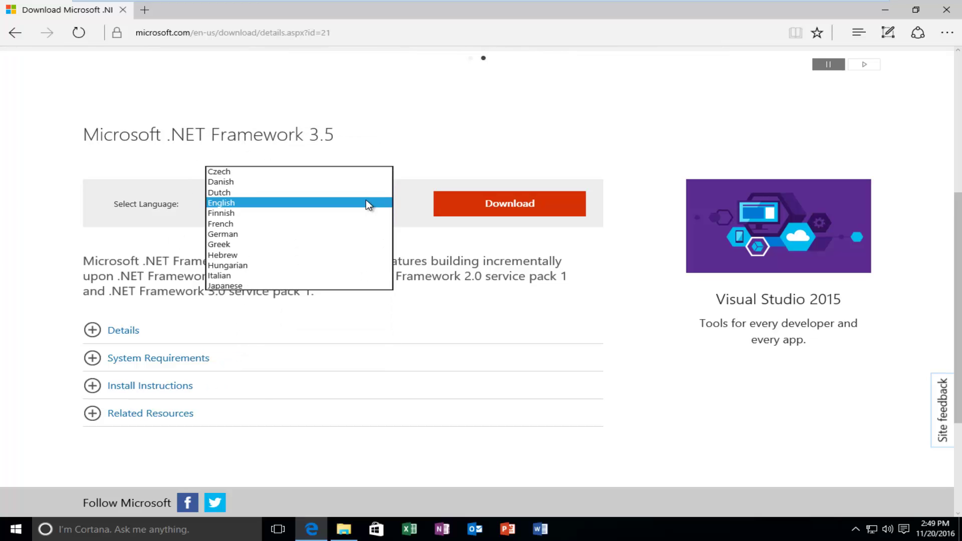
pyautogui.click(501, 205)
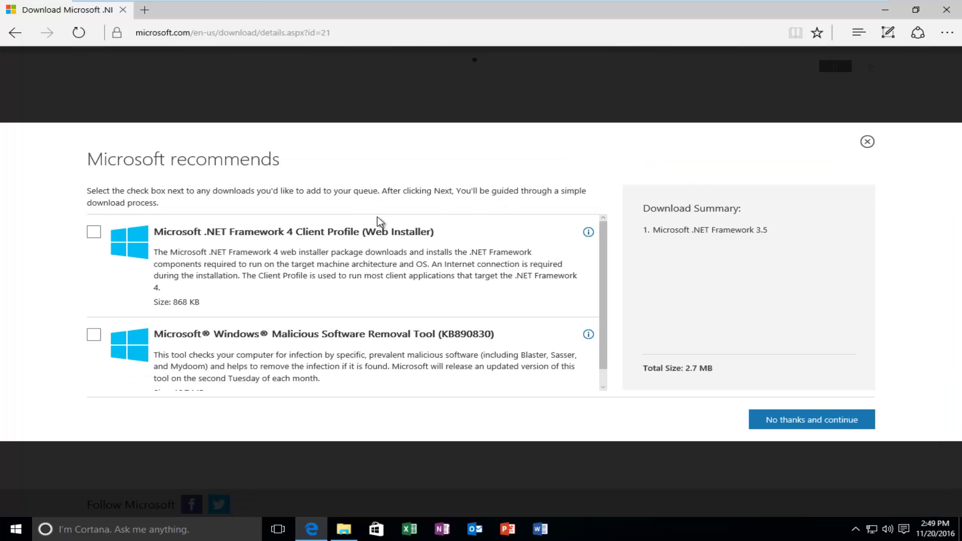
# Add Microsoft .NET Framework 4 Client Profile (Web Installer) to the download queue and proceed with the downloads.
pyautogui.scroll(-1, 409, 235)
pyautogui.scroll(1, 434, 245)
pyautogui.click(94, 232)
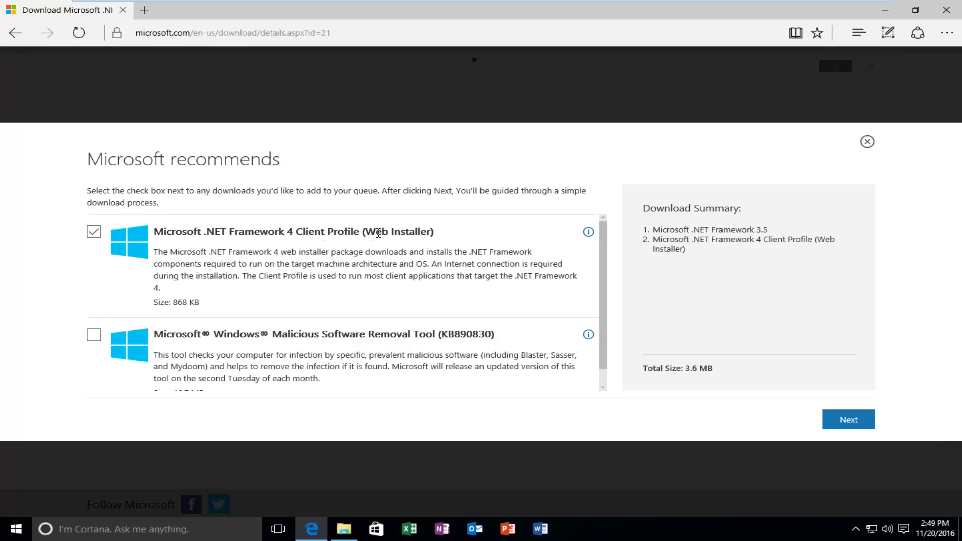
pyautogui.moveTo(365, 232); pyautogui.dragTo(430, 233)
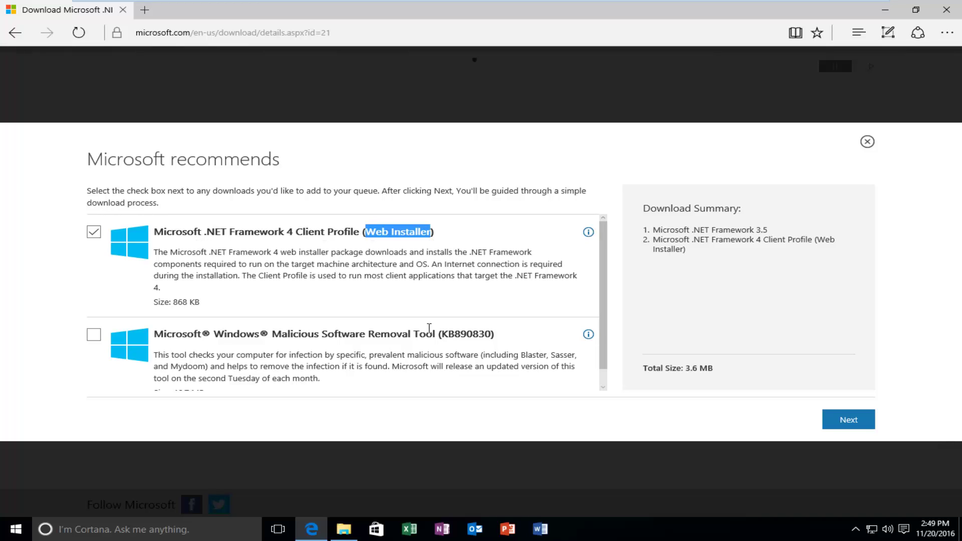
pyautogui.click(415, 336)
pyautogui.scroll(-1, 435, 333)
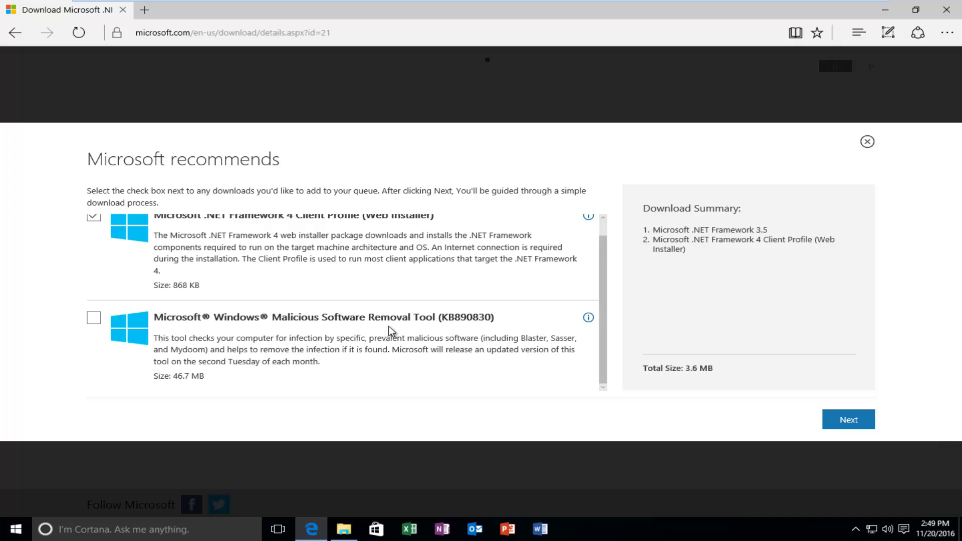
pyautogui.scroll(1, 289, 332)
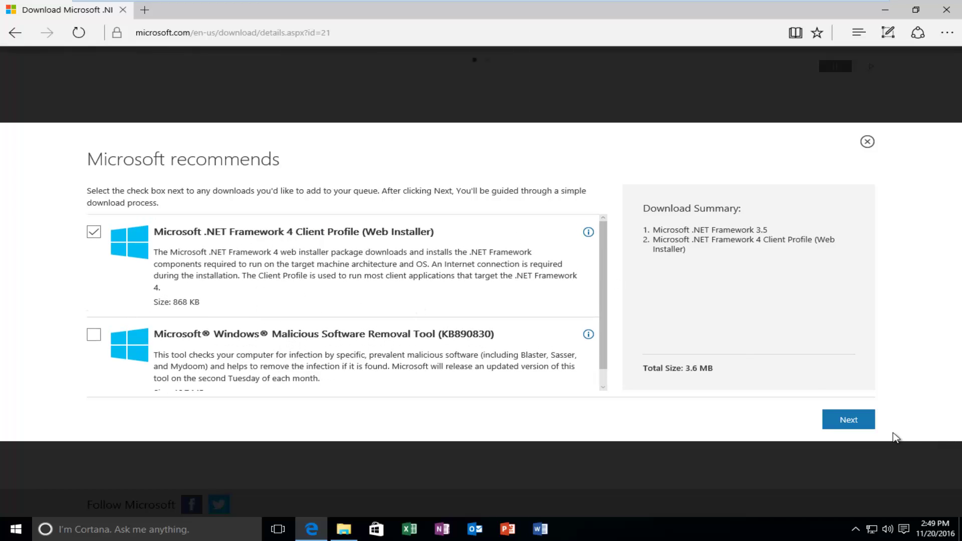
pyautogui.click(858, 420)
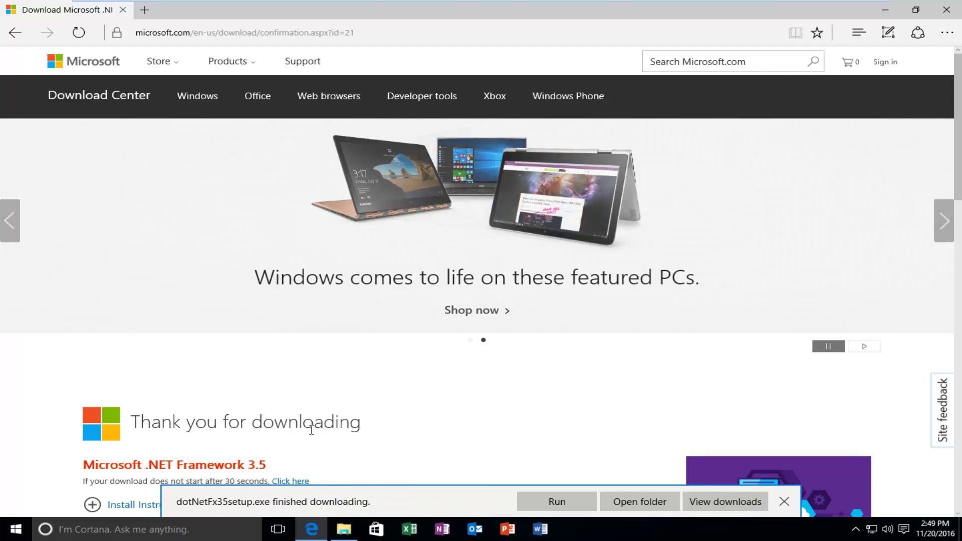
# Run dotNetFx35setup.exe, minimize the browser, and download and install the .NET Framework 3.5 feature through to closing the installer.
pyautogui.click(551, 502)
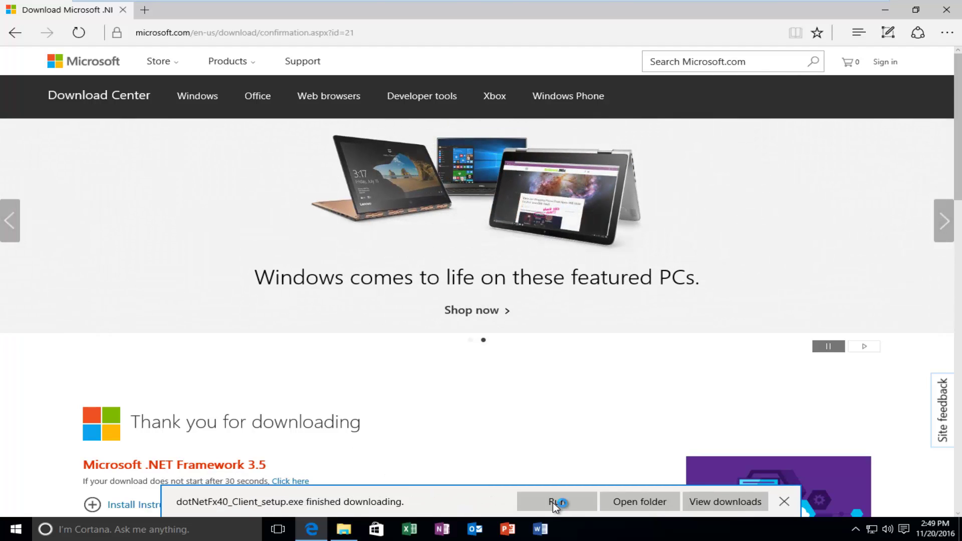
pyautogui.click(537, 290)
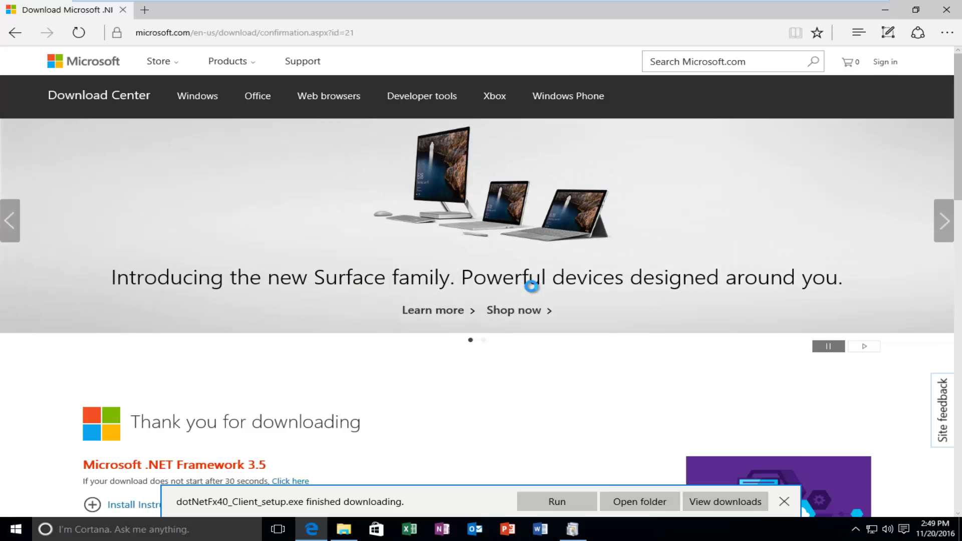
pyautogui.click(884, 10)
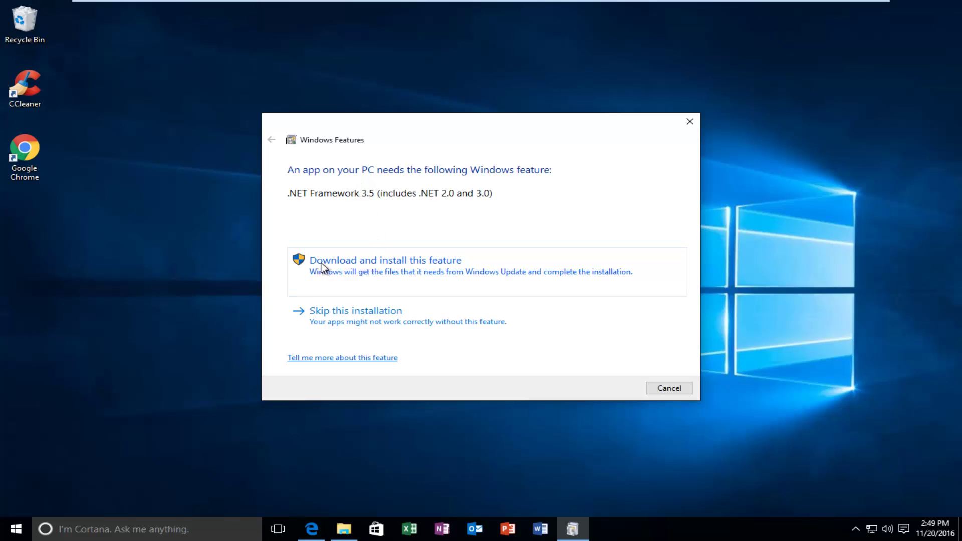
pyautogui.click(353, 262)
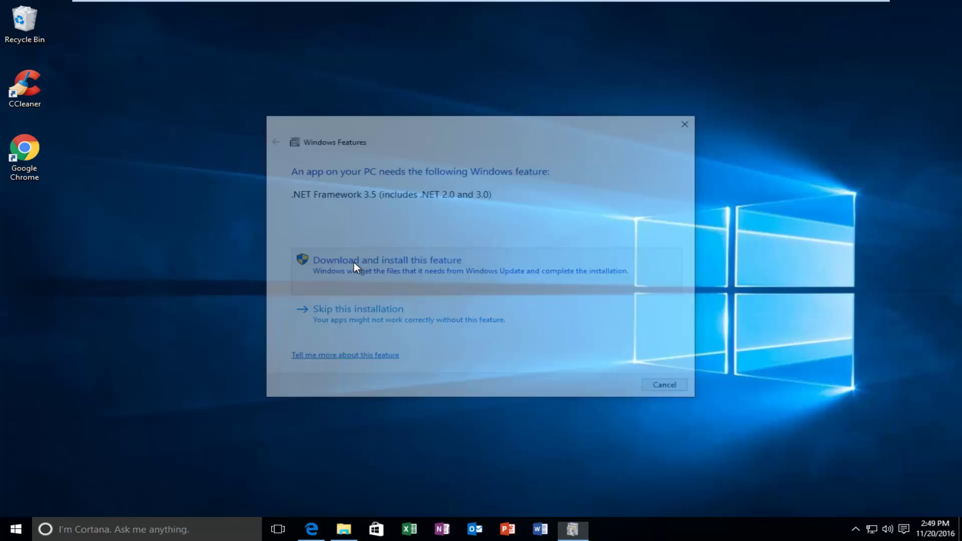
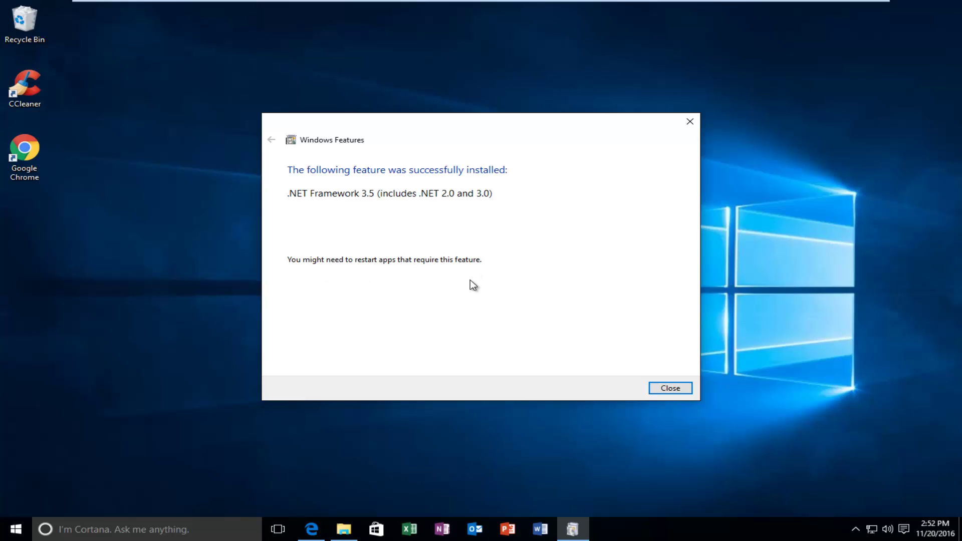
pyautogui.click(678, 388)
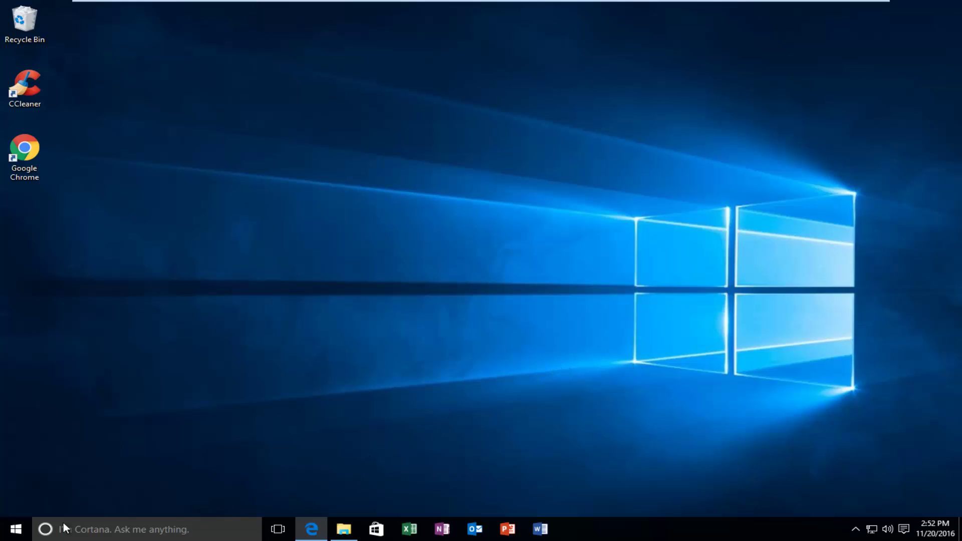
# Search Windows for "programs and features" and reopen the Programs and Features control panel.
pyautogui.click(12, 531)
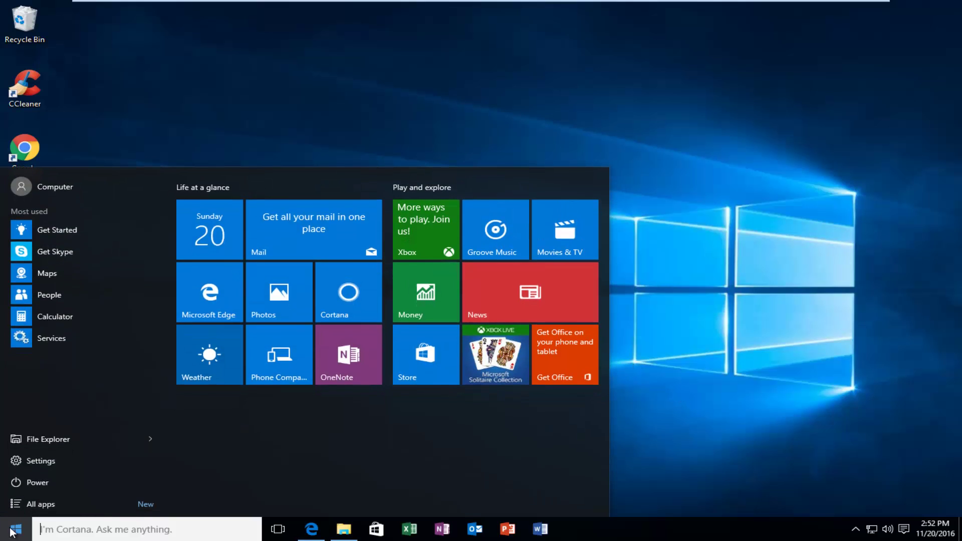
pyautogui.write('p')
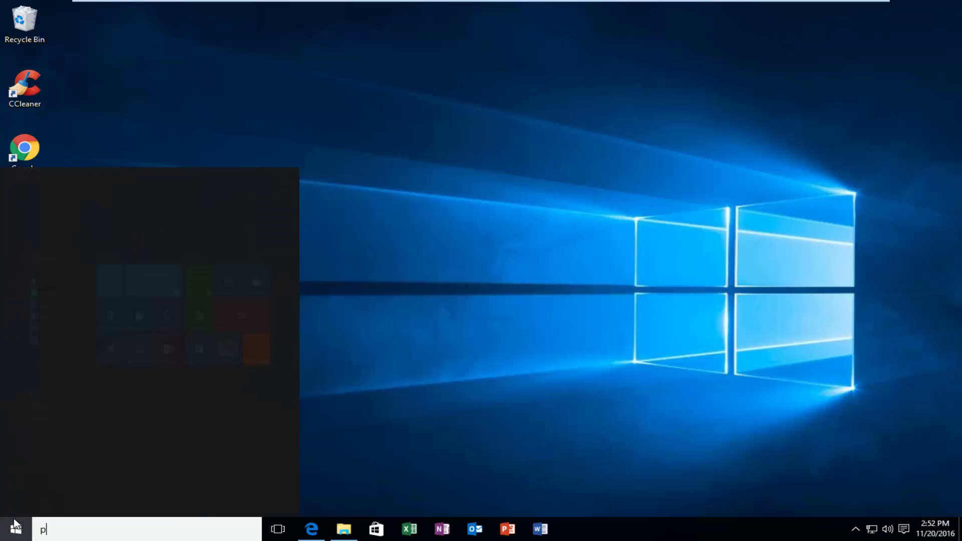
pyautogui.write('rograms and fea')
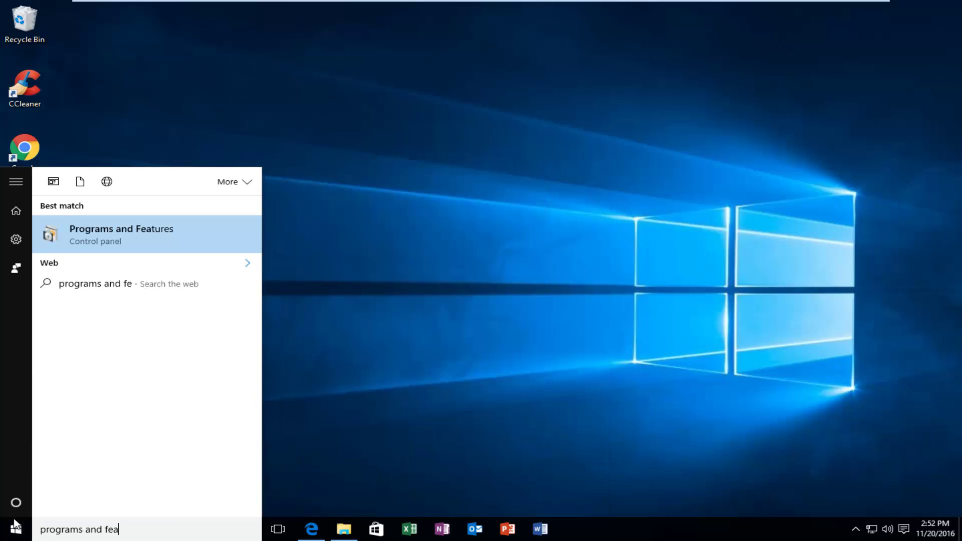
pyautogui.write('tures')
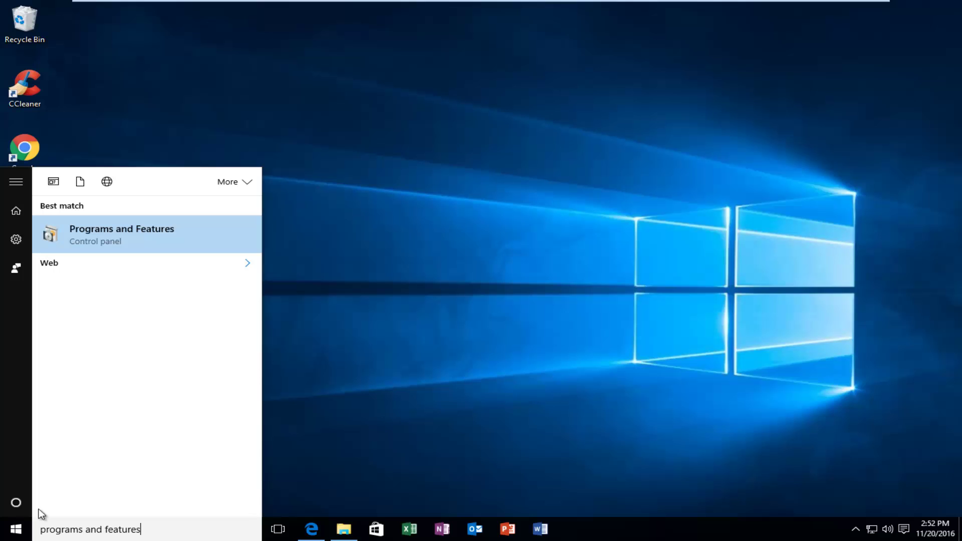
pyautogui.click(107, 244)
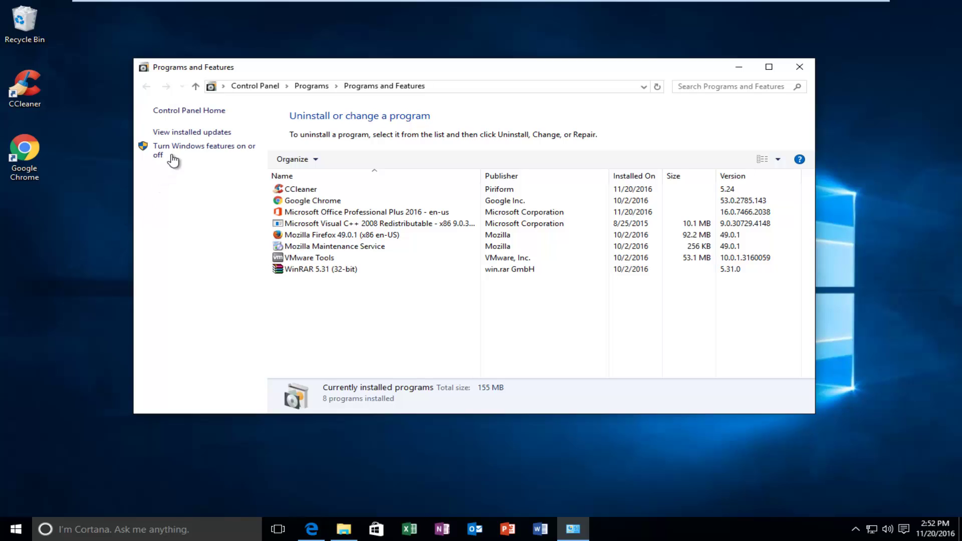
# Turn the .NET Framework 4.6 Advanced Services Windows feature back on, apply the change, and close the Windows Features dialog.
pyautogui.click(214, 147)
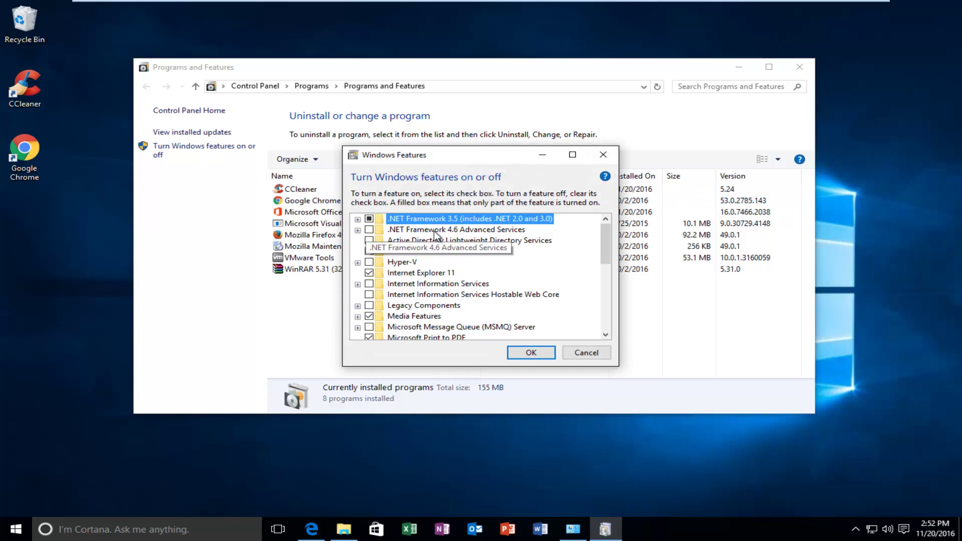
pyautogui.click(370, 229)
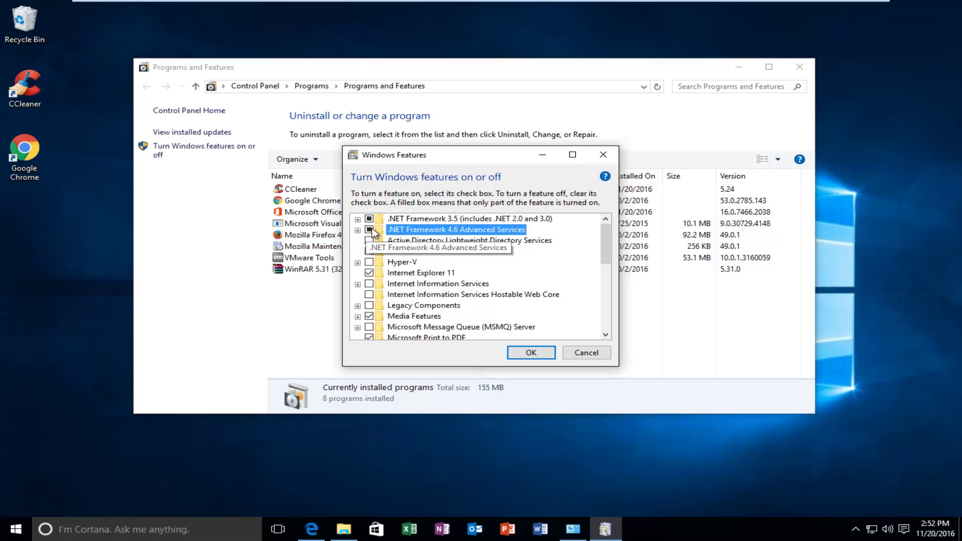
pyautogui.click(529, 352)
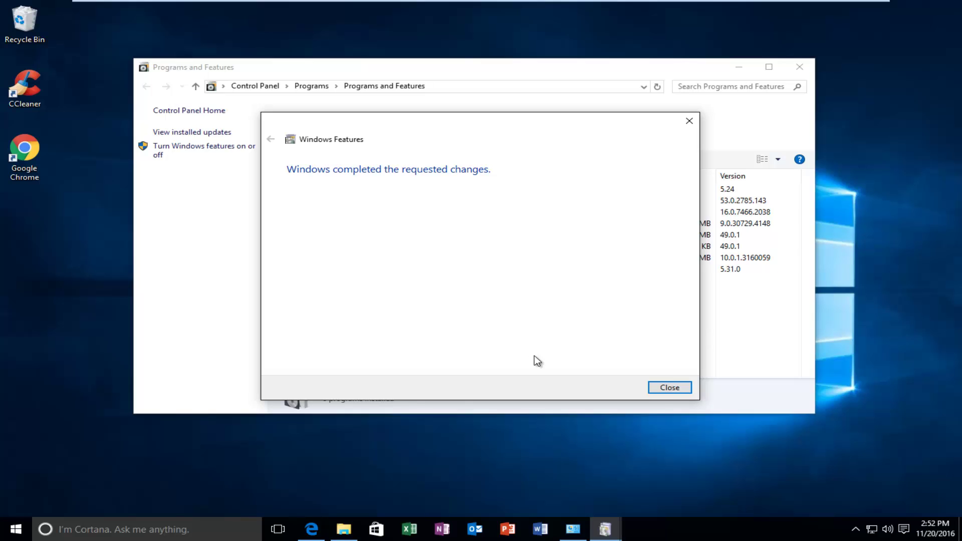
pyautogui.click(669, 388)
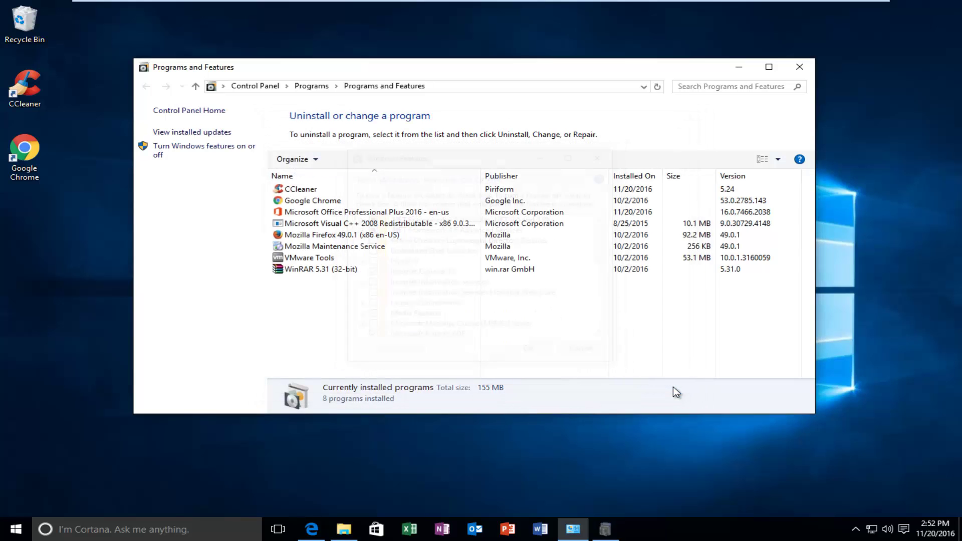